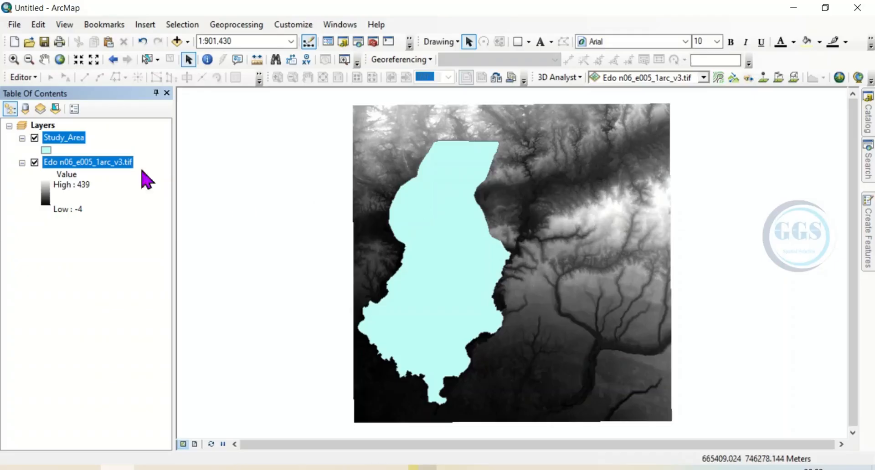
Symbolize the Study_Area layer with the Hollow style, an outline width of 3 and a red outline color.
left_click(46, 149)
left_click(309, 221)
double_click(606, 220)
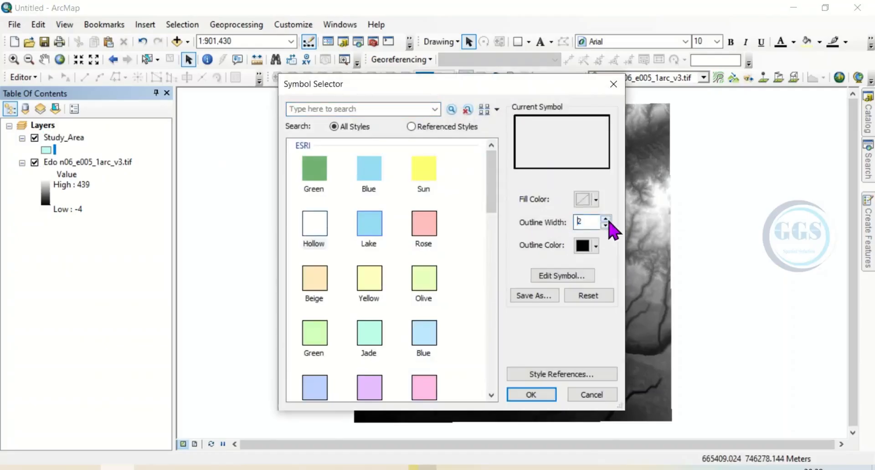
left_click(605, 220)
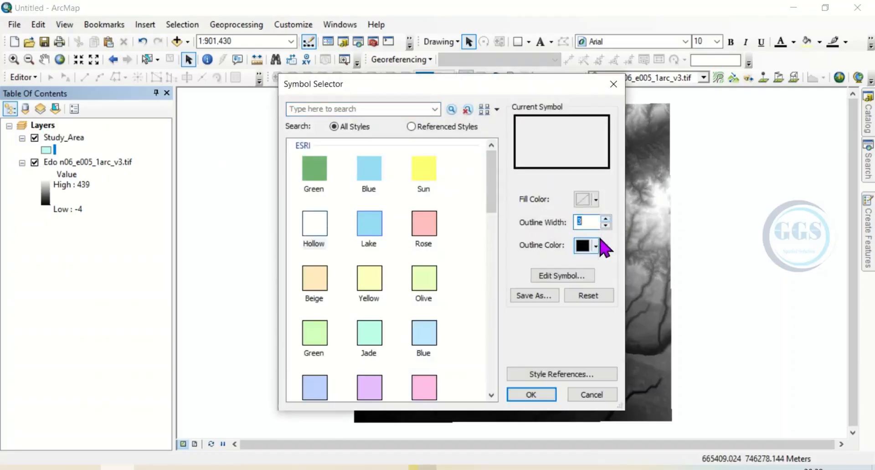
left_click(595, 246)
left_click(591, 319)
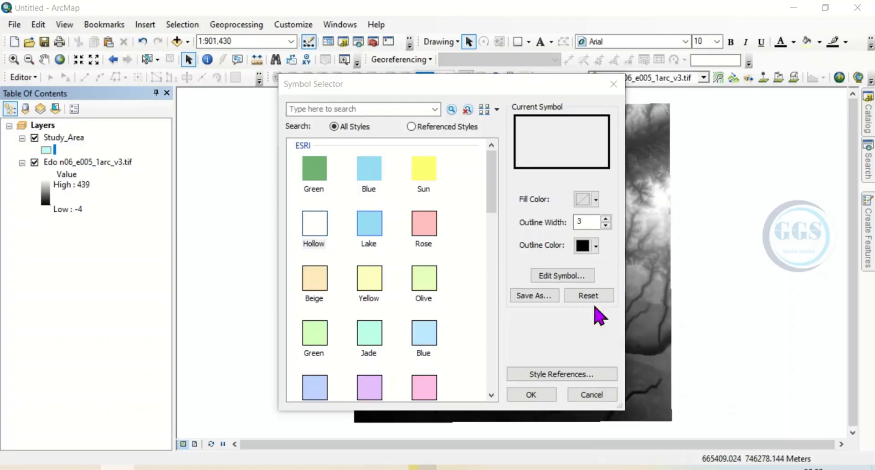
left_click(531, 395)
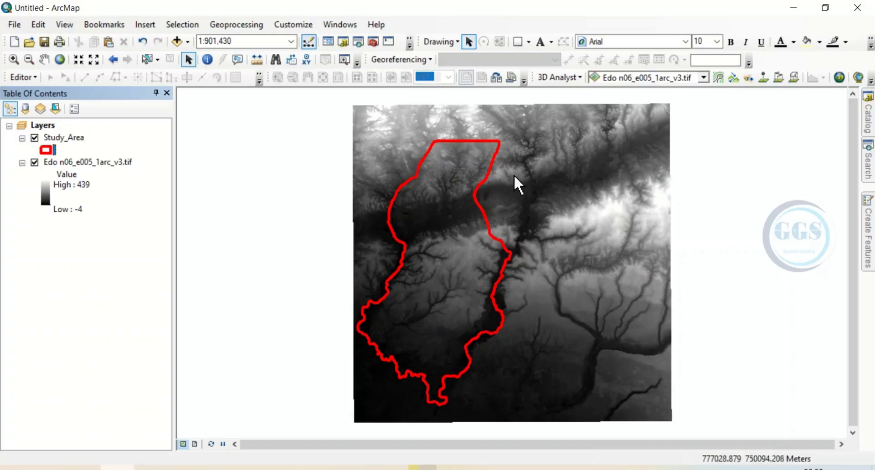
Create a new toolbox named Model in the AA folder inside the Tutorial folder.
left_click(868, 119)
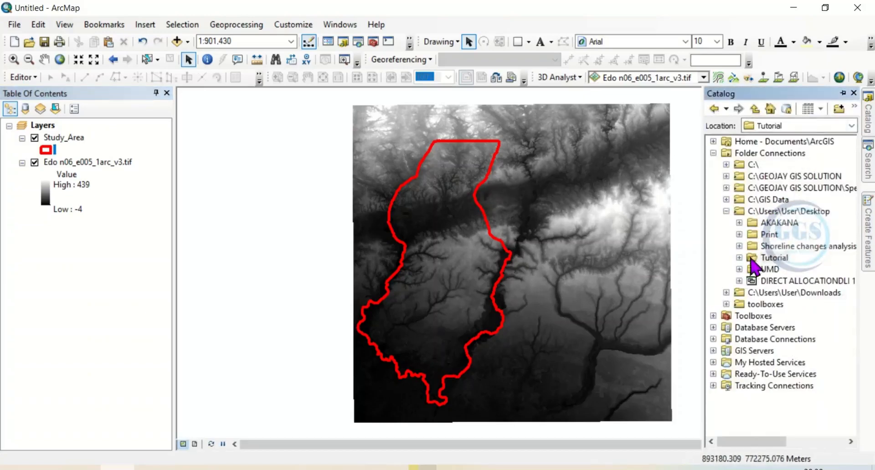
double_click(743, 259)
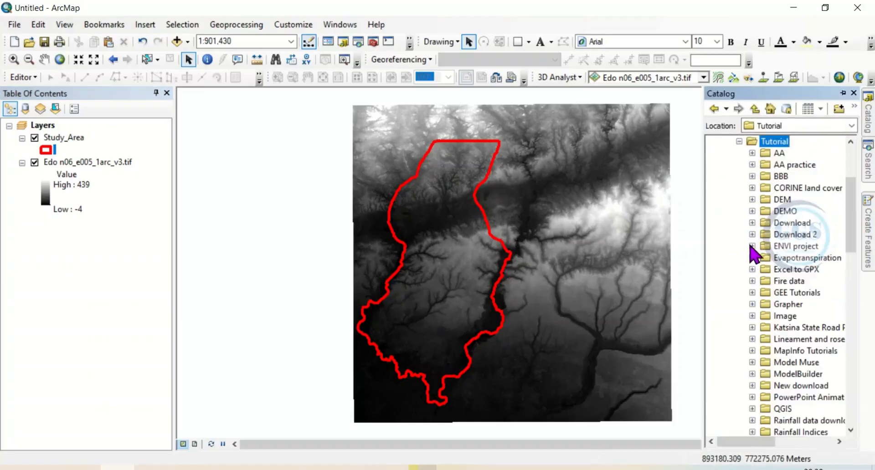
left_click(778, 155)
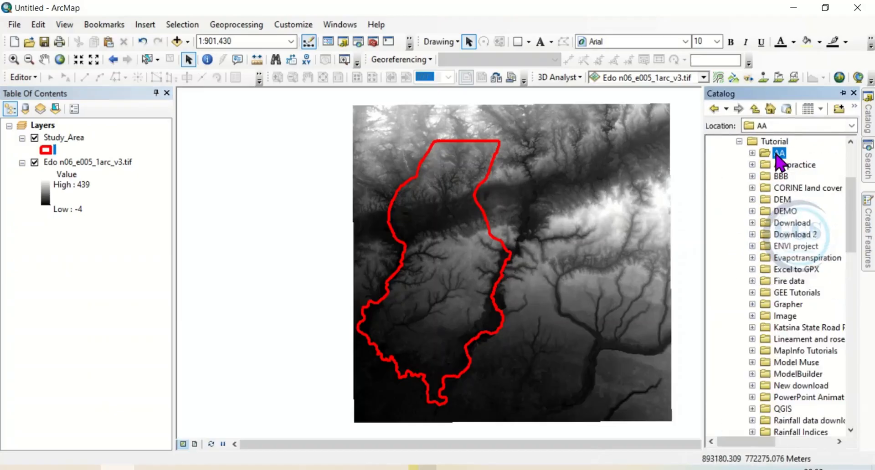
right_click(778, 156)
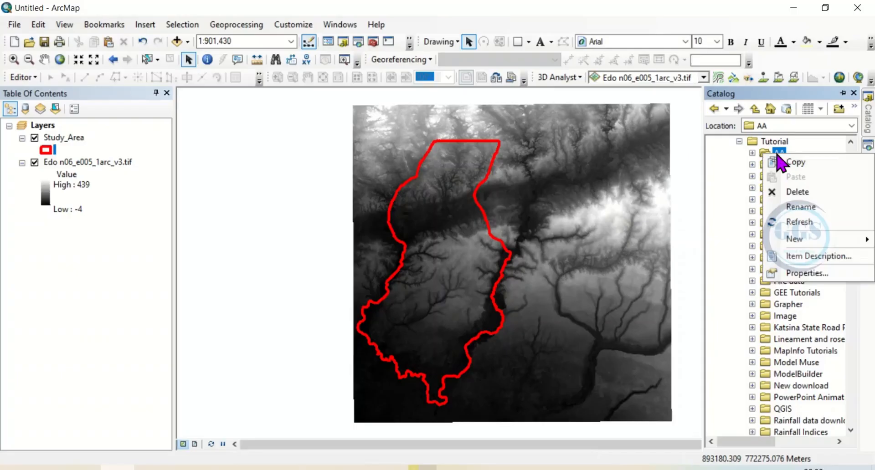
mouse_move(803, 246)
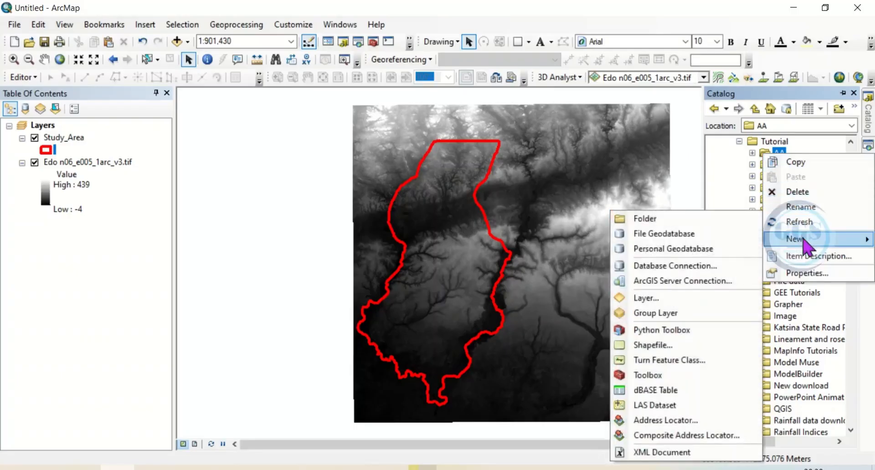
left_click(658, 374)
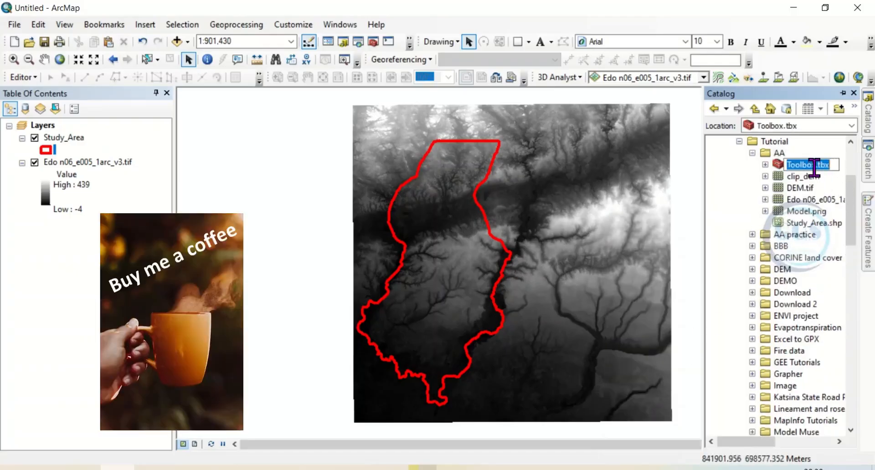
type("Model")
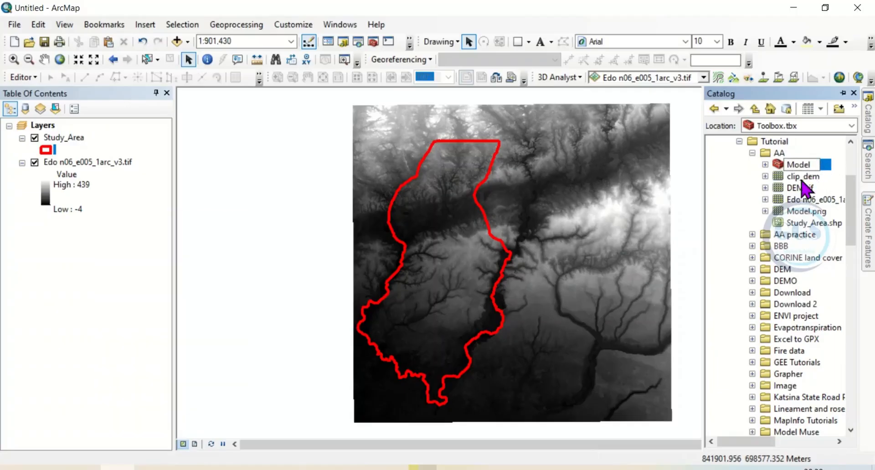
left_click(742, 198)
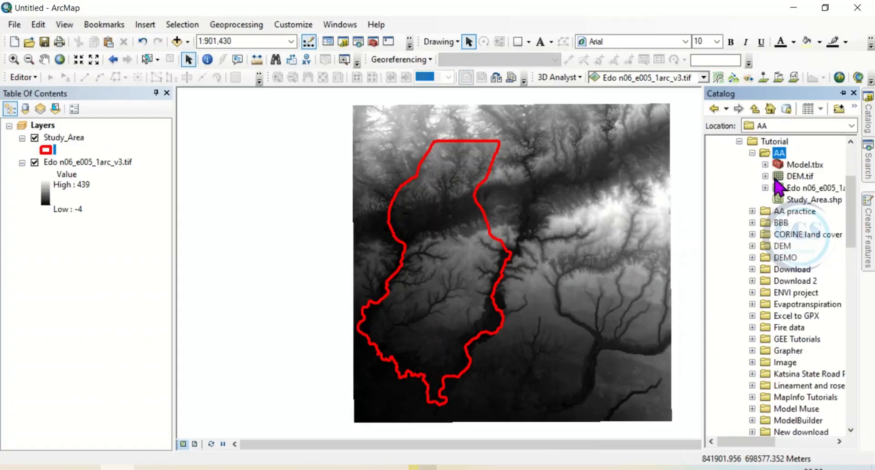
Create a new model in the Model.tbx toolbox and enlarge its editing window.
right_click(797, 166)
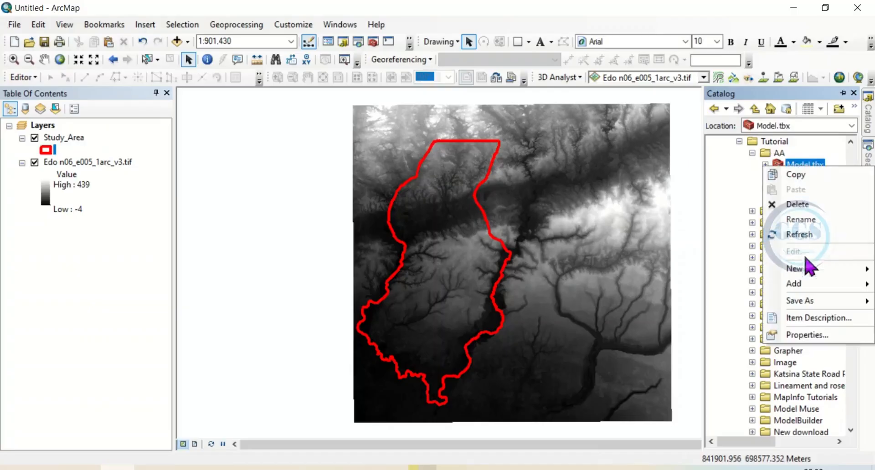
mouse_move(804, 269)
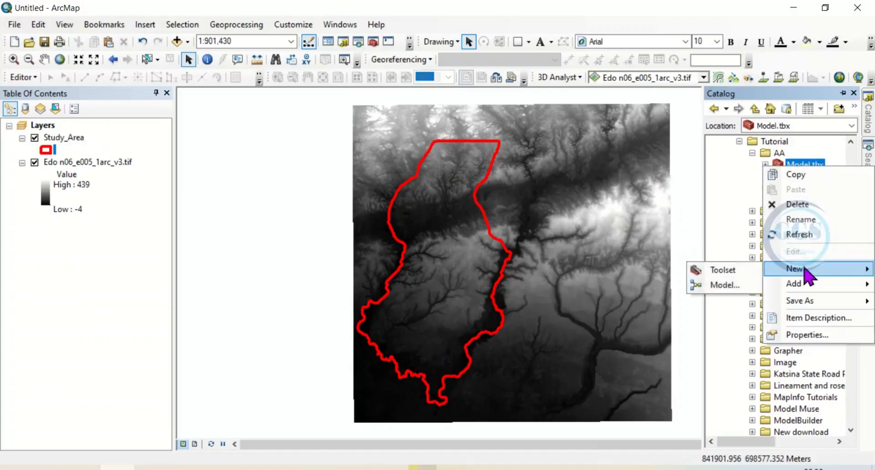
left_click(725, 285)
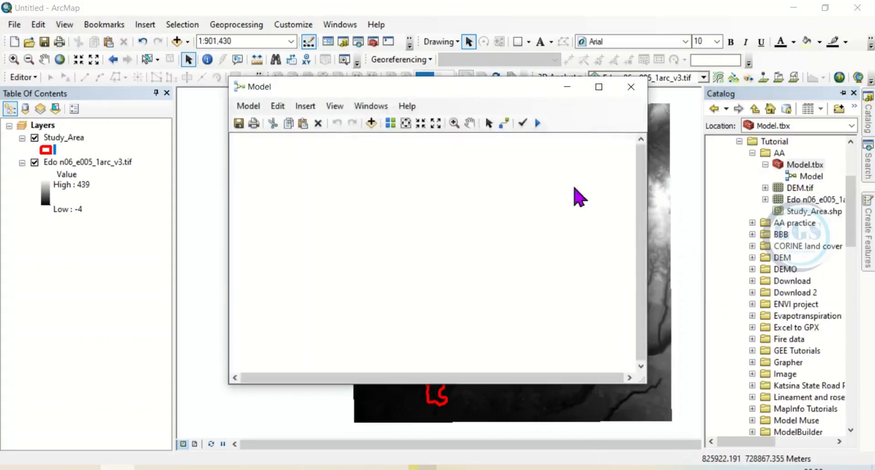
left_click(222, 386)
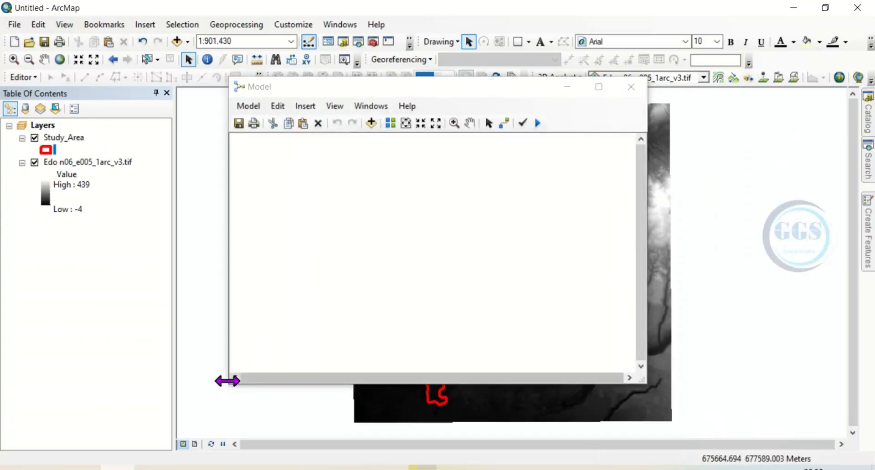
left_click_drag(227, 381, 185, 380)
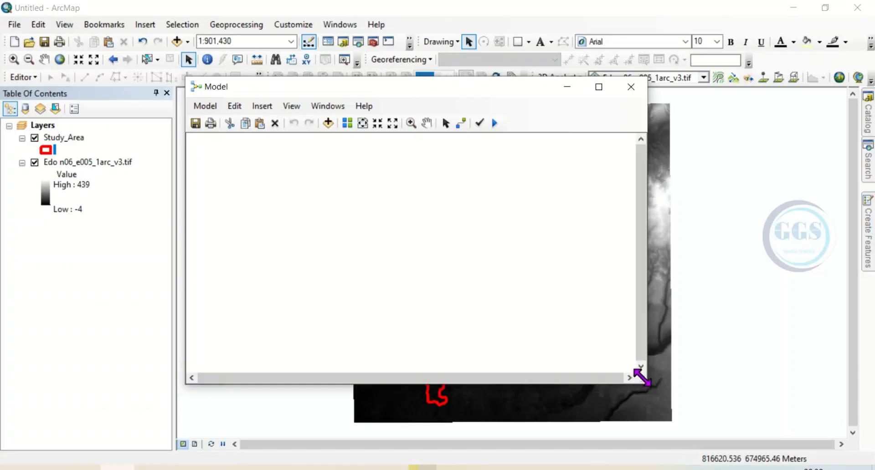
left_click_drag(641, 378, 691, 426)
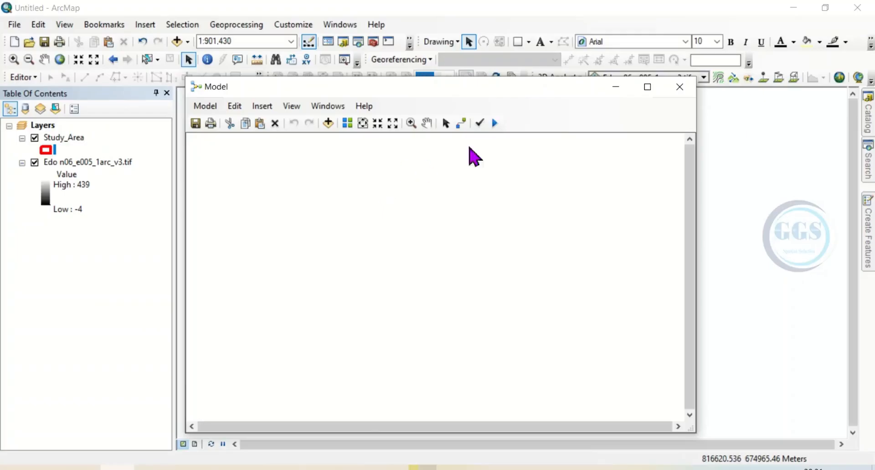
Add the Extract by Mask tool from the Spatial Analyst Extraction toolset to the model.
left_click(374, 42)
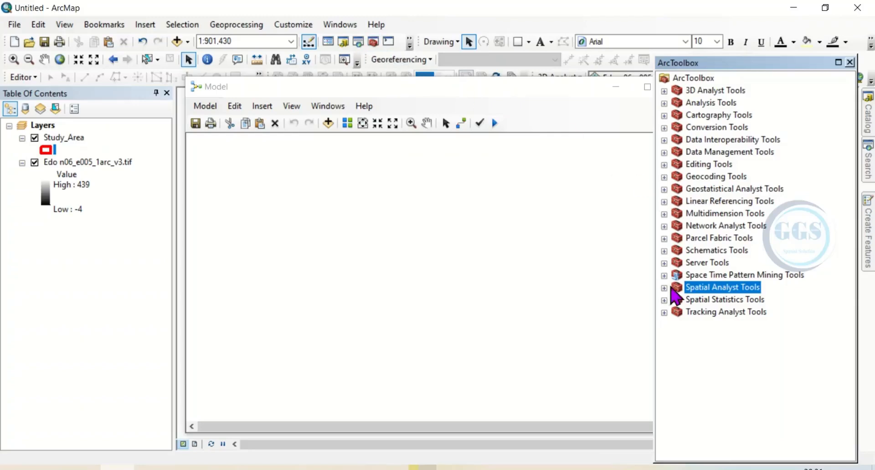
left_click(668, 291)
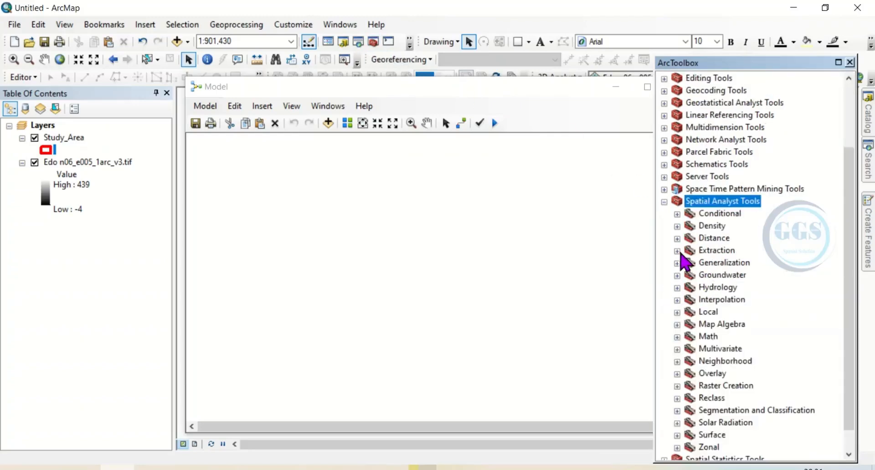
left_click(677, 251)
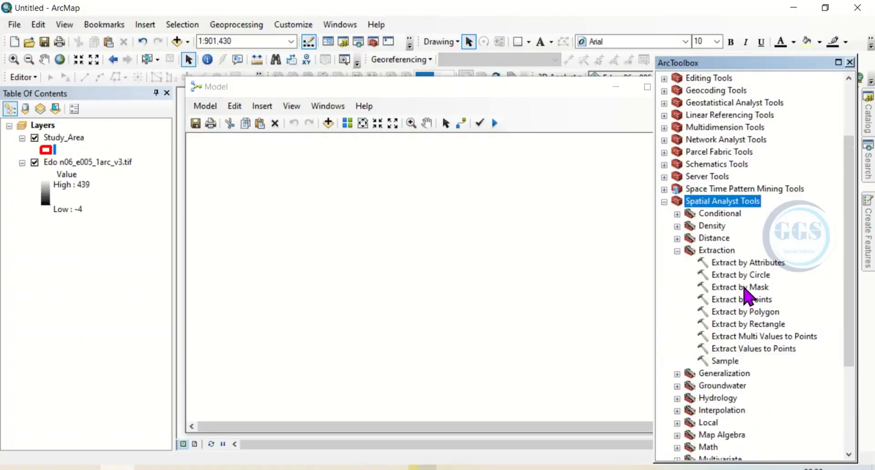
left_click(743, 287)
left_click_drag(746, 294, 282, 210)
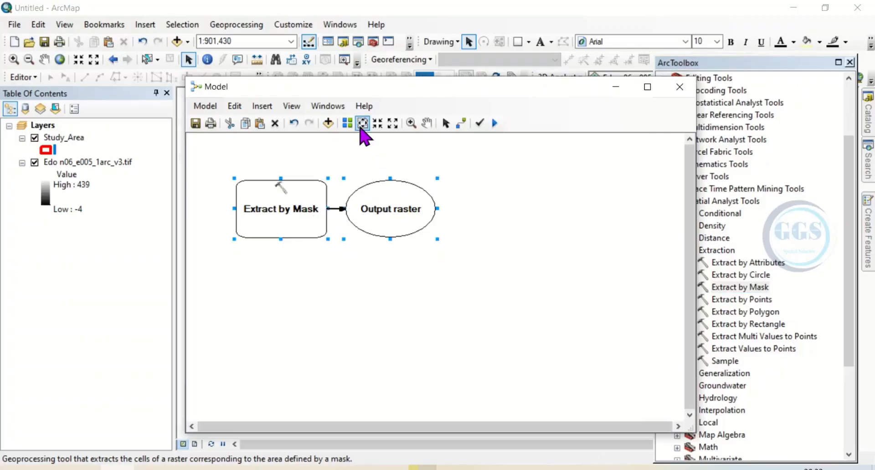
left_click(361, 127)
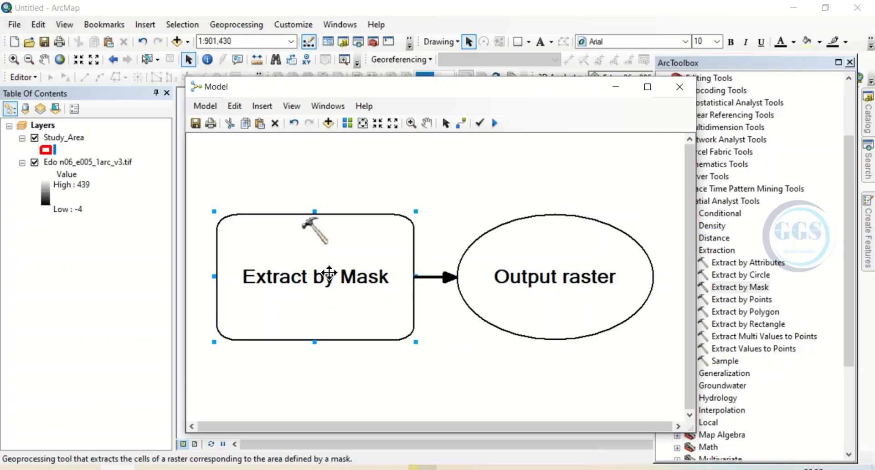
Set Extract by Mask's input raster to Edo n06_e005_1arc_v3.tif and its feature mask data to Study_Area.
double_click(303, 272)
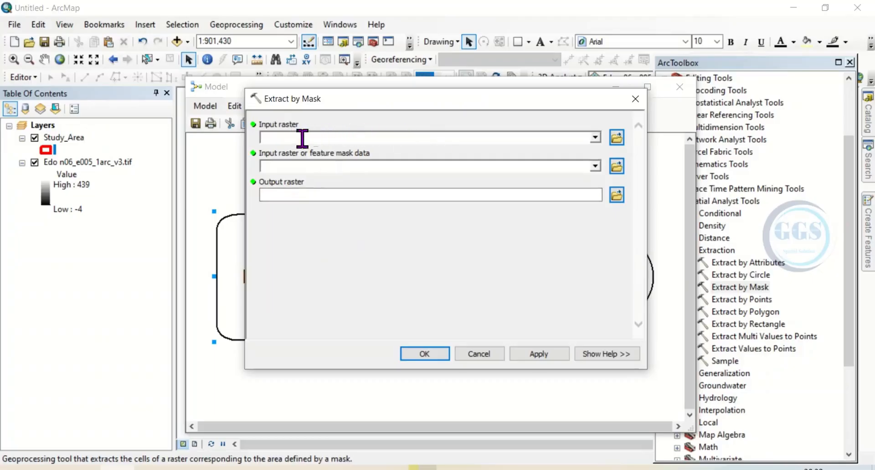
left_click(595, 138)
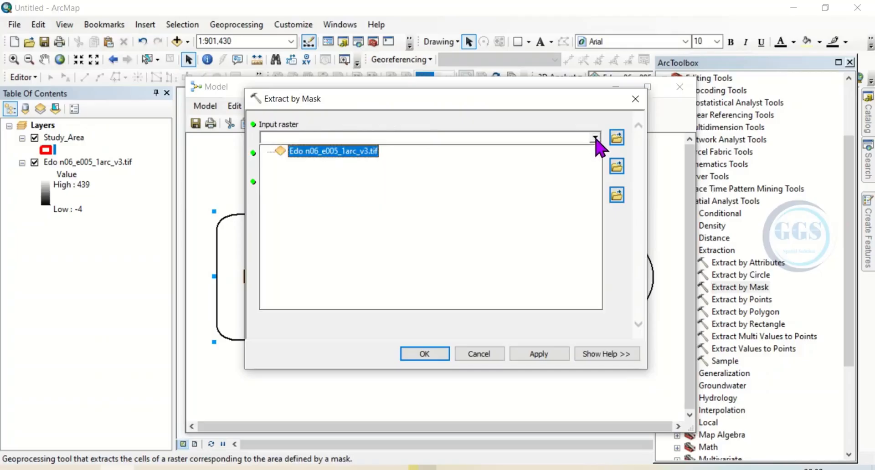
left_click(340, 153)
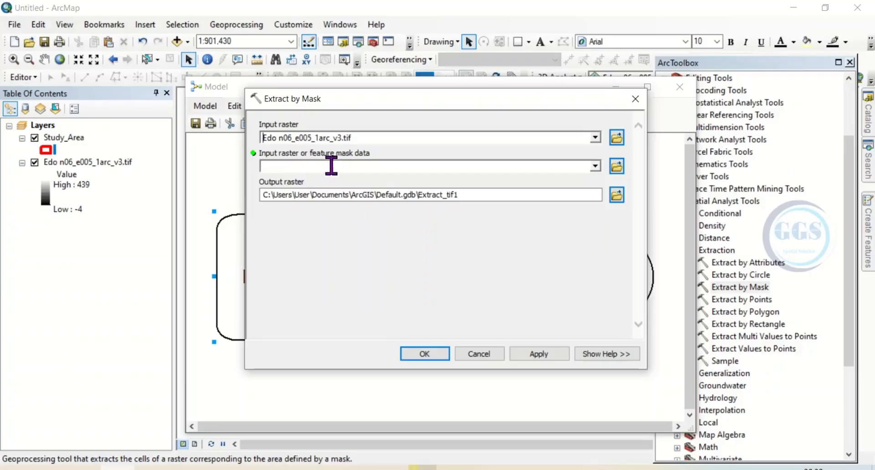
left_click(595, 166)
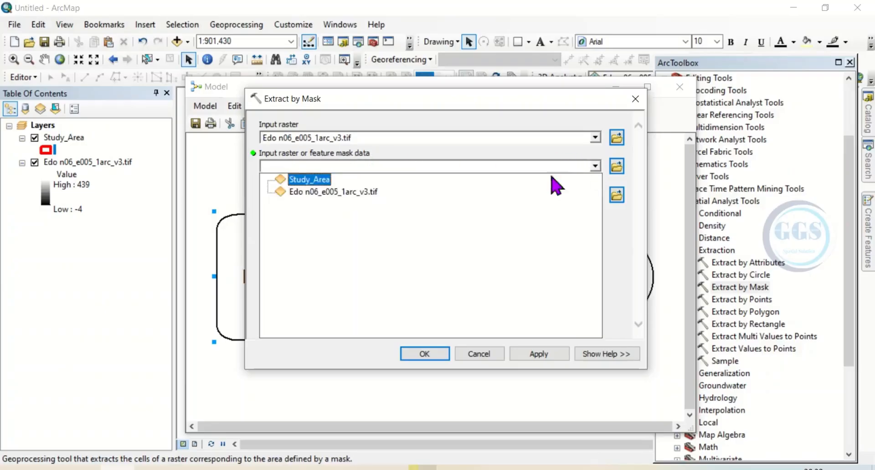
left_click(309, 180)
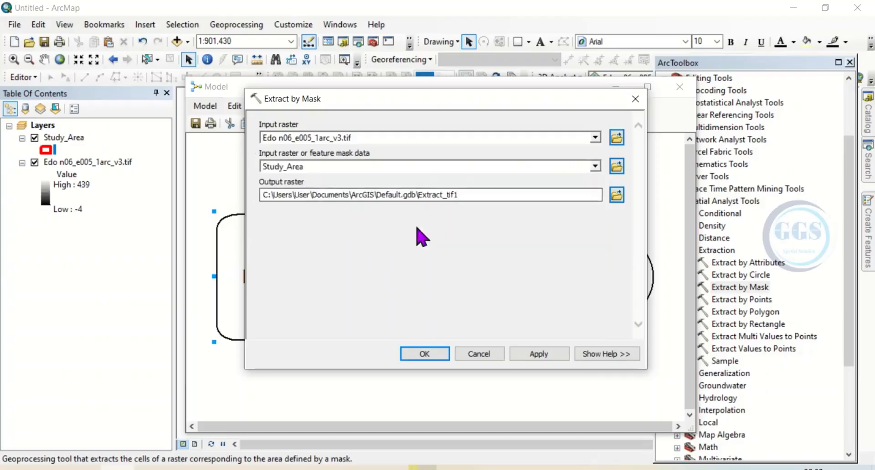
Set the output raster to Clip_DEM in the AA folder and apply the Extract by Mask settings.
left_click(616, 195)
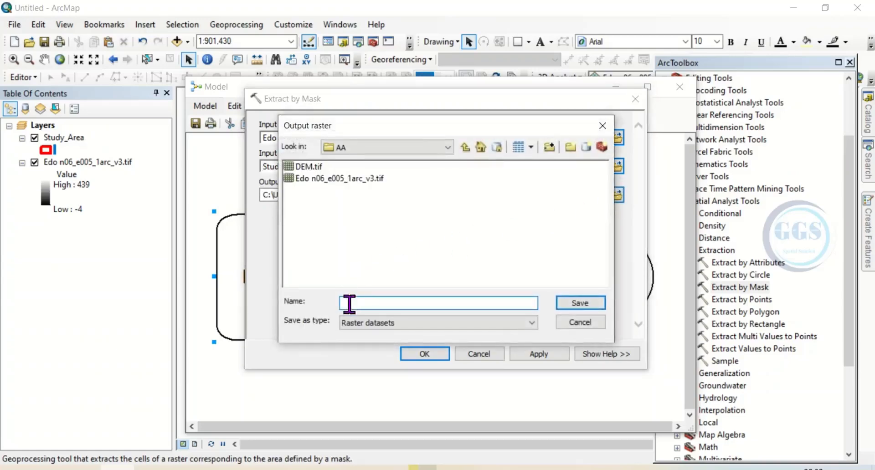
type("Clip_DEM")
left_click(601, 306)
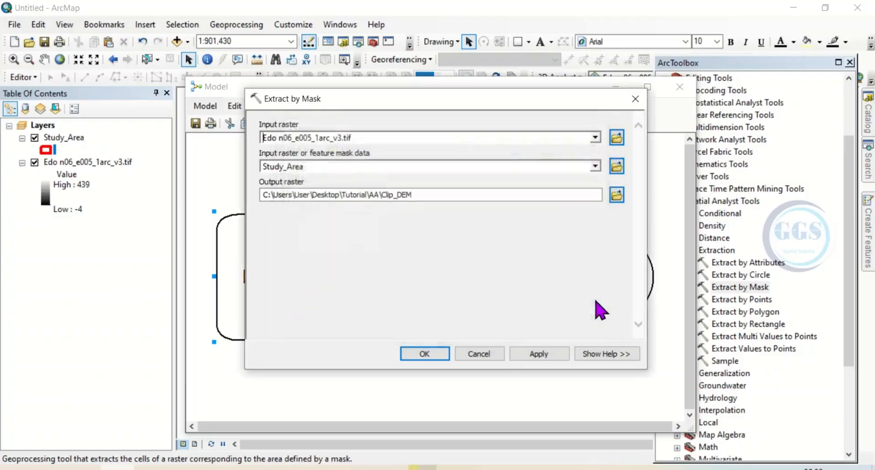
left_click(425, 355)
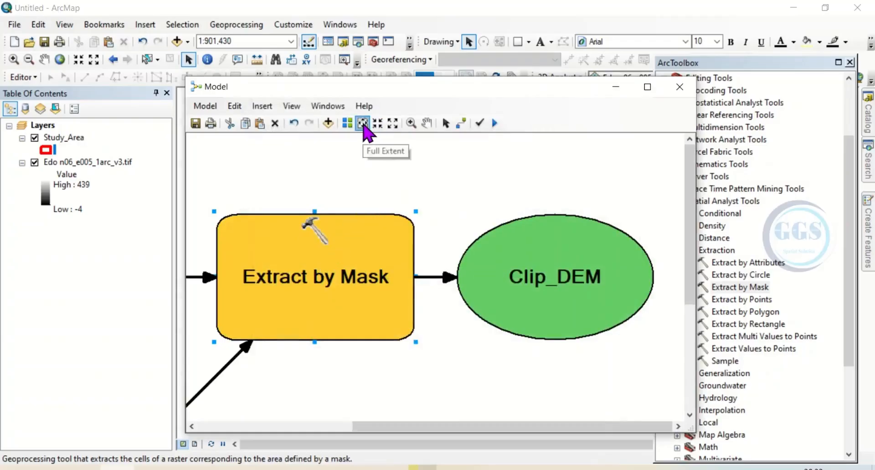
left_click(363, 123)
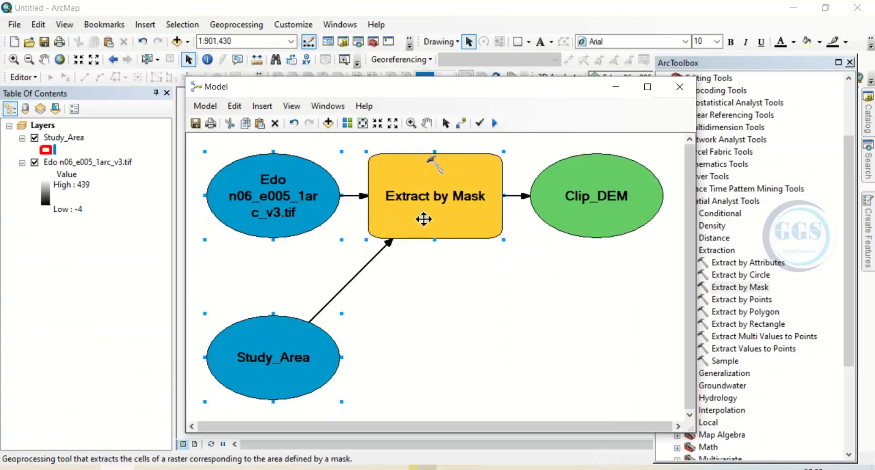